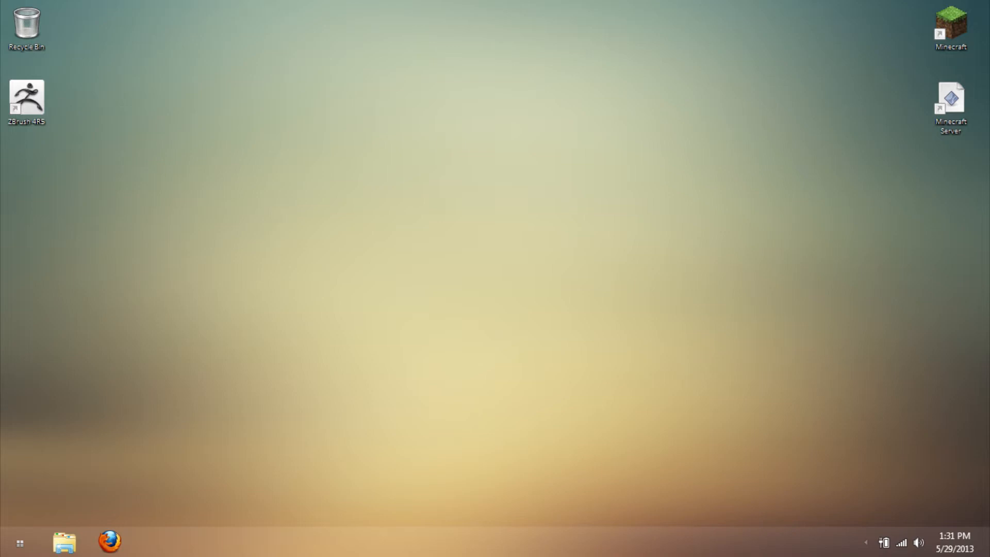
- Open a command prompt, run ipconfig to read the wireless adapter's addresses, and minimize the window
{"action": "key", "text": "super"}
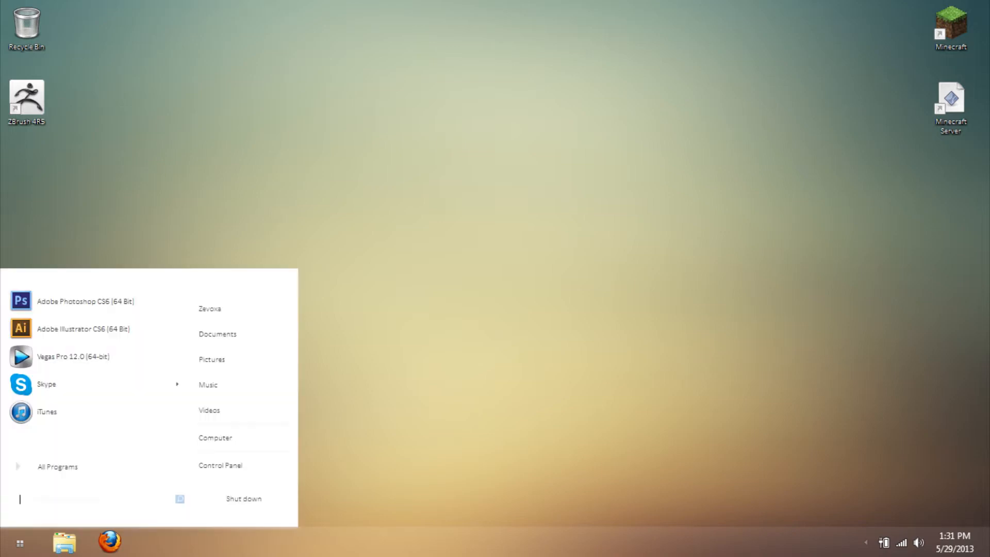
{"action": "type", "text": "start"}
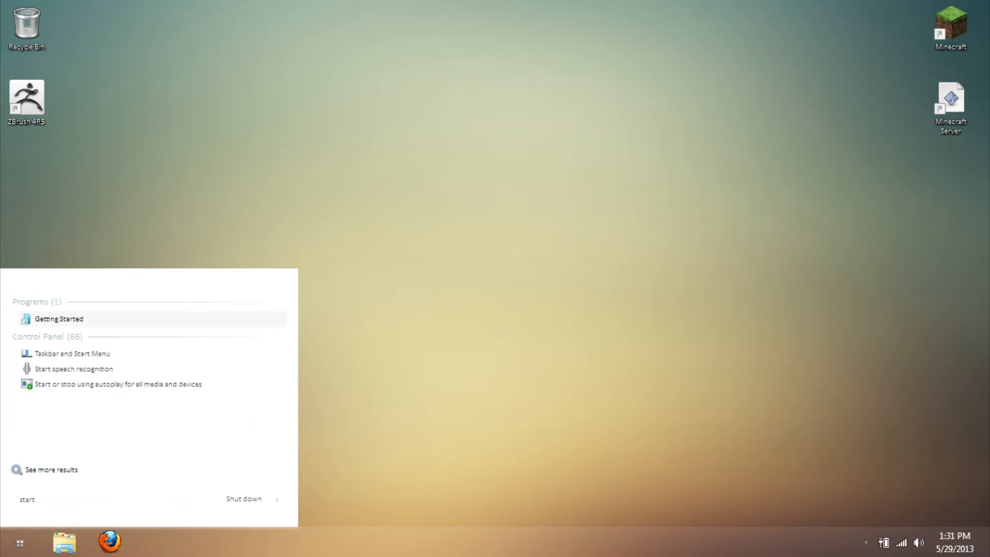
{"action": "key", "text": "Escape"}
{"action": "type", "text": "cmd"}
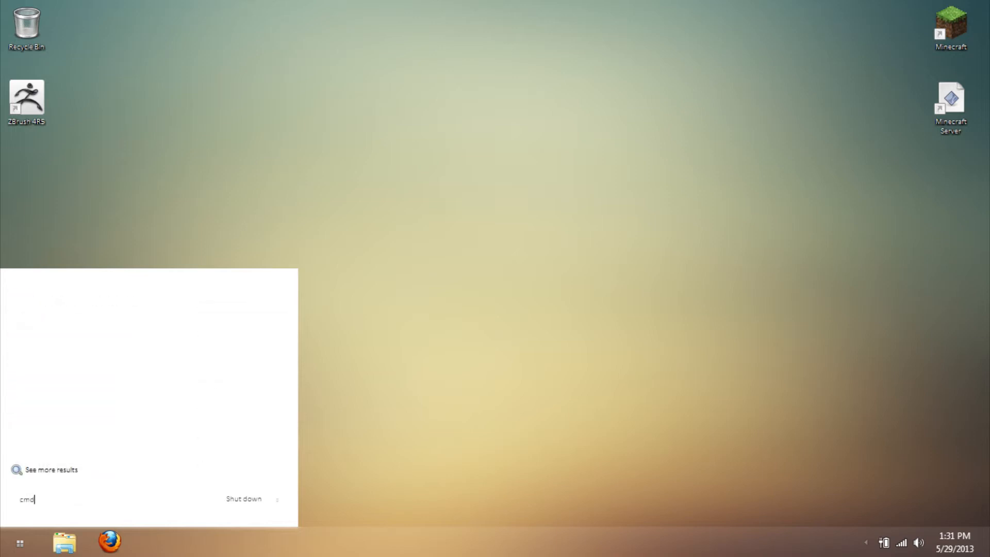
{"action": "key", "text": "Return"}
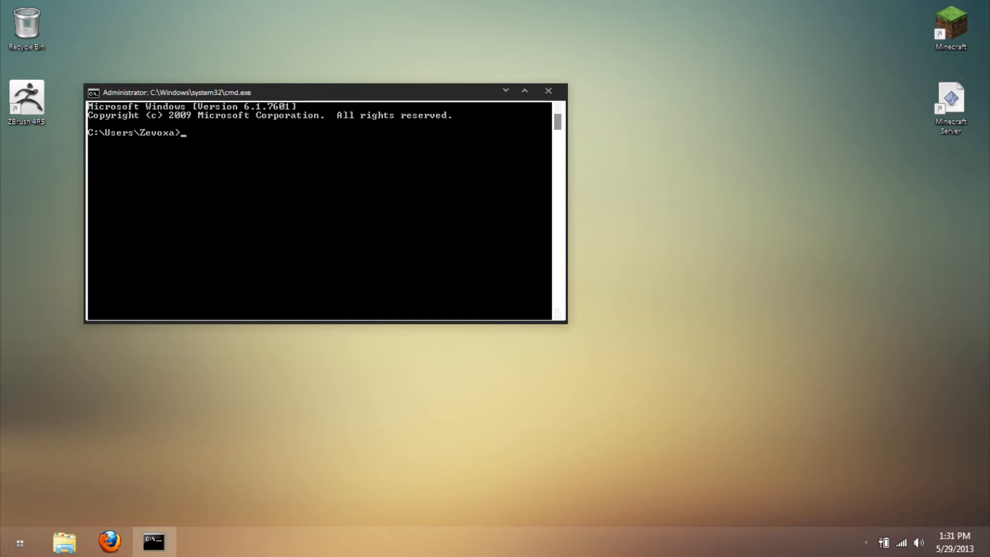
{"action": "type", "text": "ipconfig"}
{"action": "key", "text": "Return"}
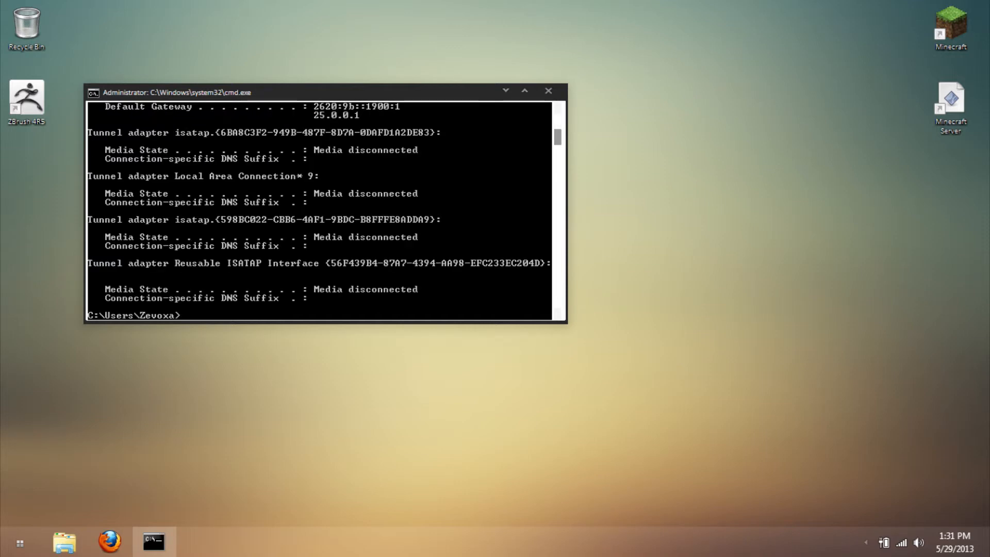
{"action": "scroll", "coordinate": [319, 211], "scroll_direction": "up", "scroll_amount": 8}
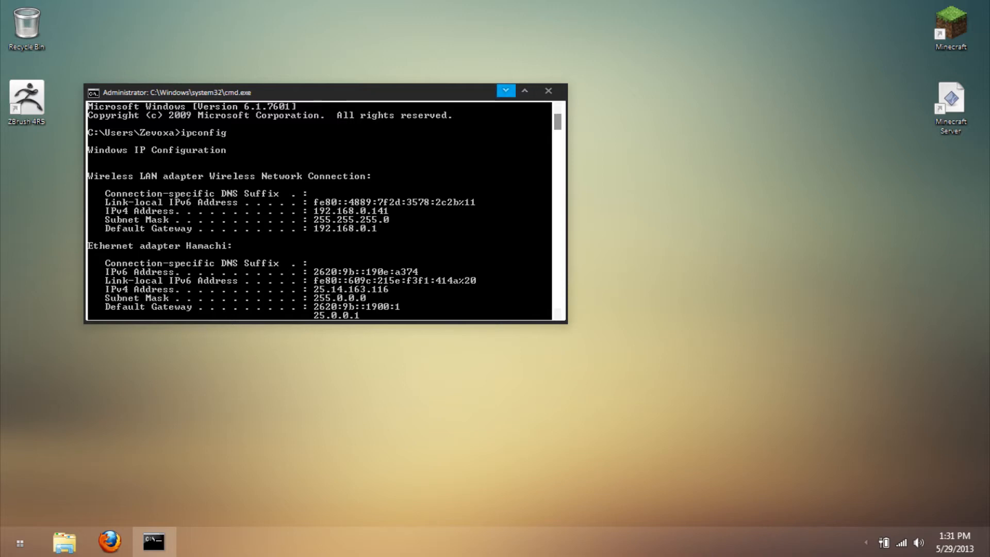
{"action": "left_click", "coordinate": [505, 91]}
- Open Firefox maximized, load the router page at 192.168.0.1 and sign in with the saved credentials
{"action": "left_click", "coordinate": [109, 542]}
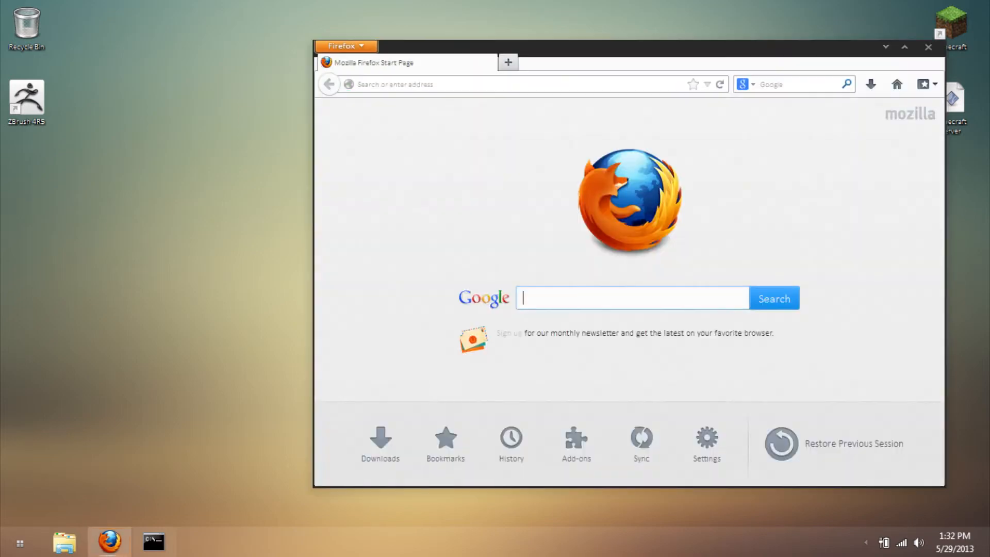
{"action": "key", "text": "super+Up"}
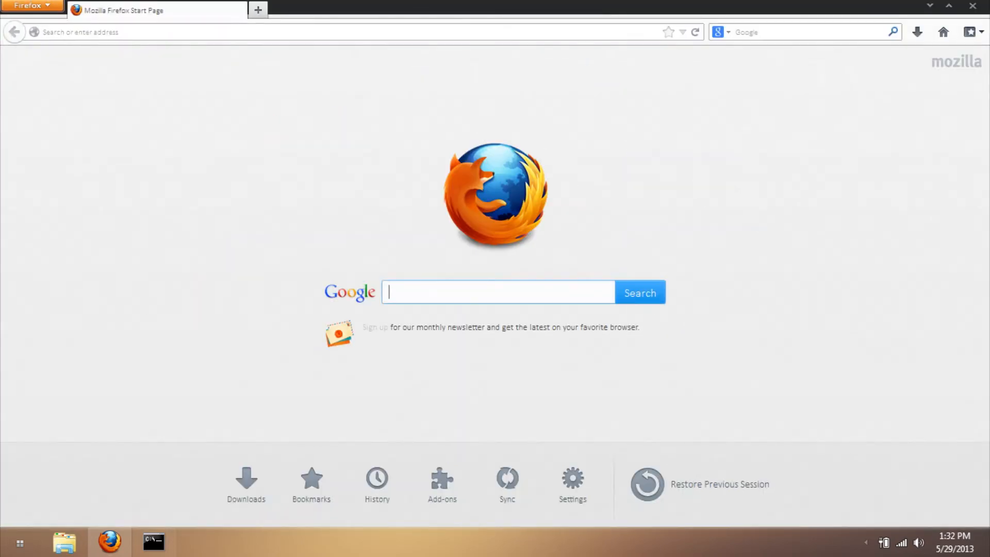
{"action": "key", "text": "ctrl+l"}
{"action": "type", "text": "192.168.0.1/"}
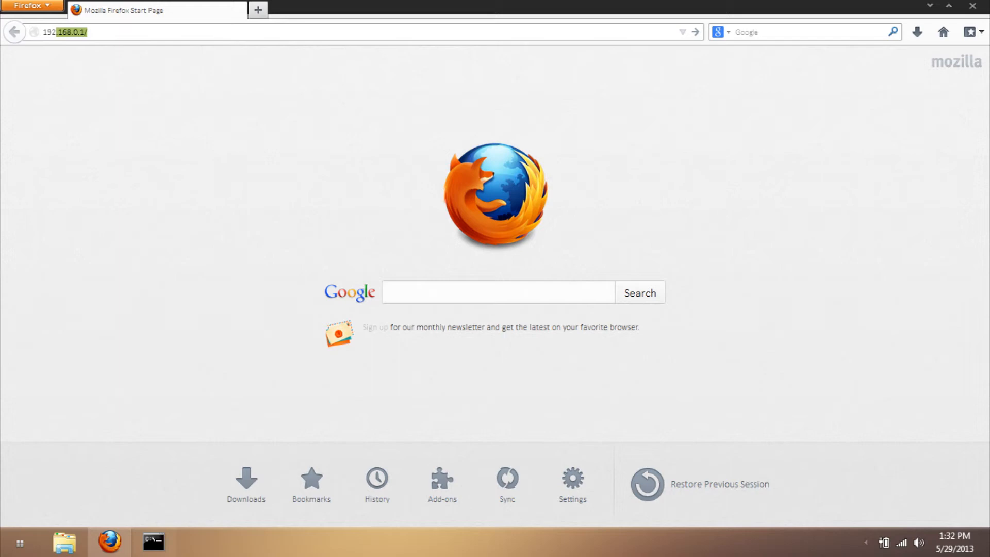
{"action": "key", "text": "Return"}
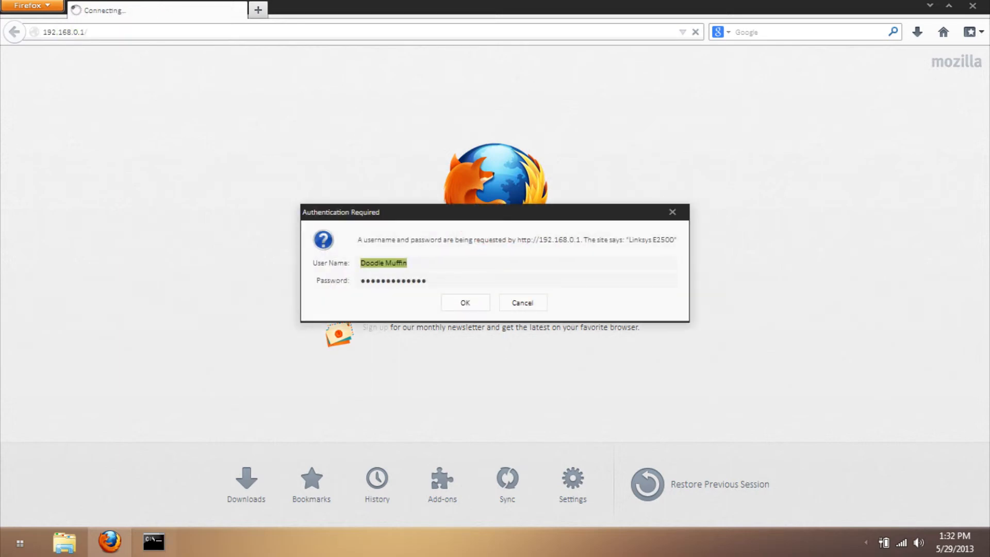
{"action": "key", "text": "Return"}
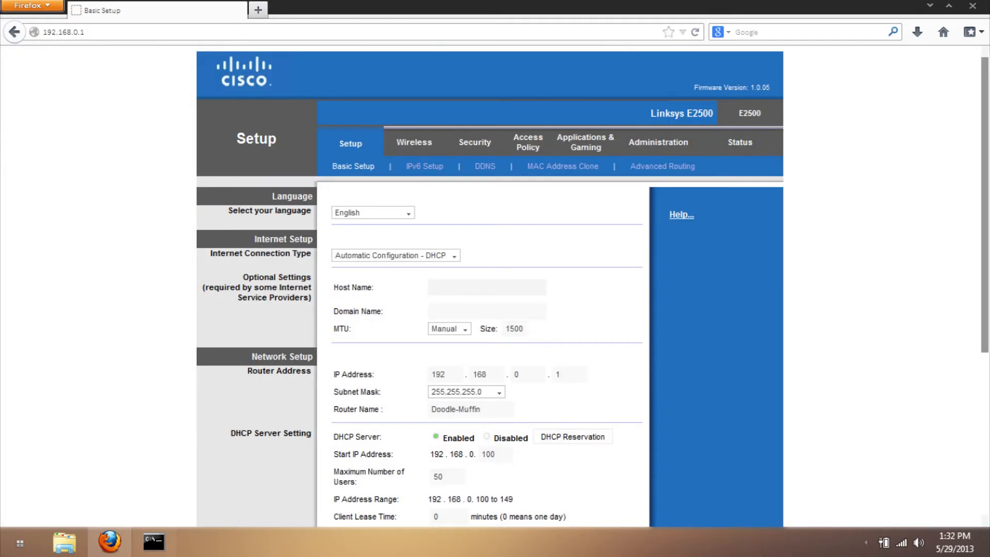
- Open the router's DHCP Reservation client list and compare it with the ipconfig output
{"action": "scroll", "coordinate": [495, 284], "scroll_direction": "down", "scroll_amount": 5}
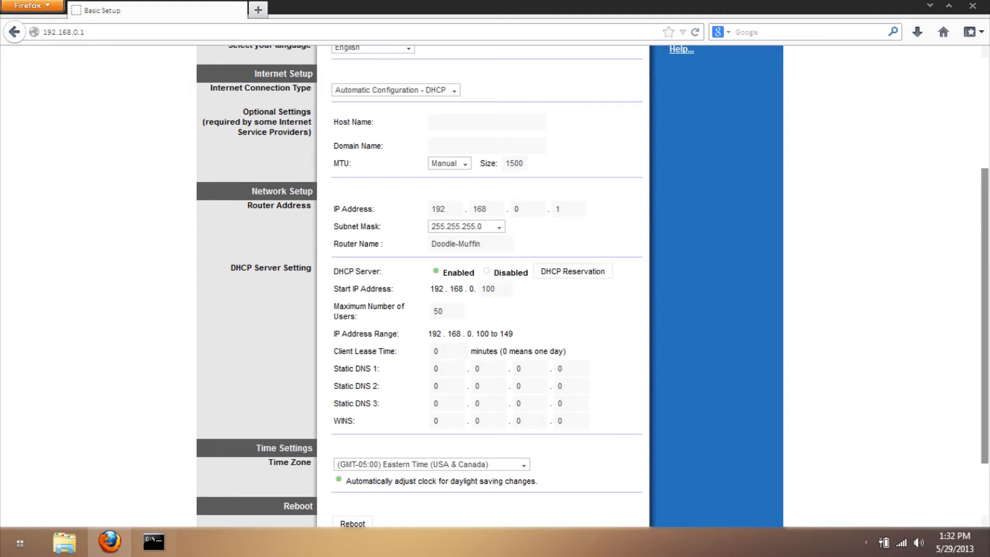
{"action": "left_click", "coordinate": [572, 271]}
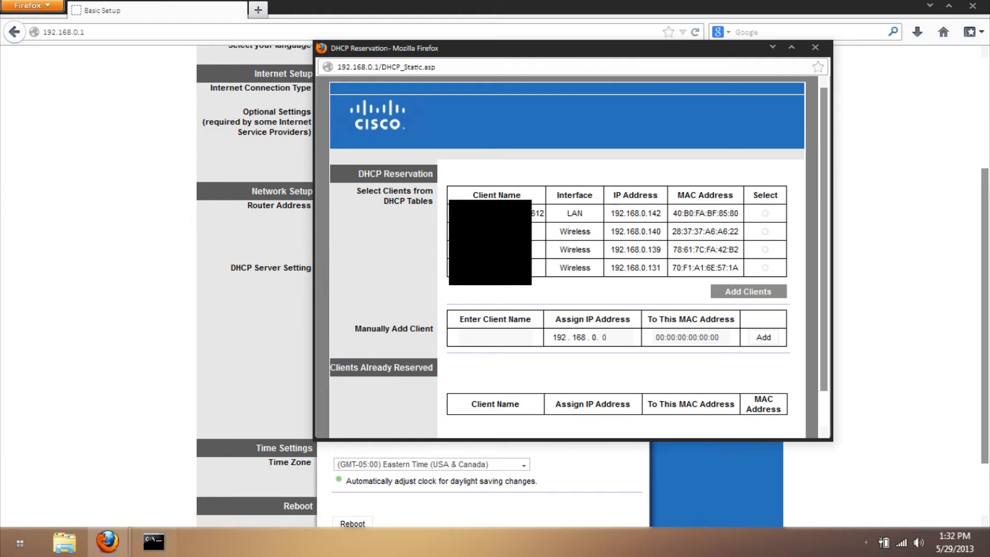
{"action": "left_click_drag", "start_coordinate": [472, 196], "coordinate": [521, 195]}
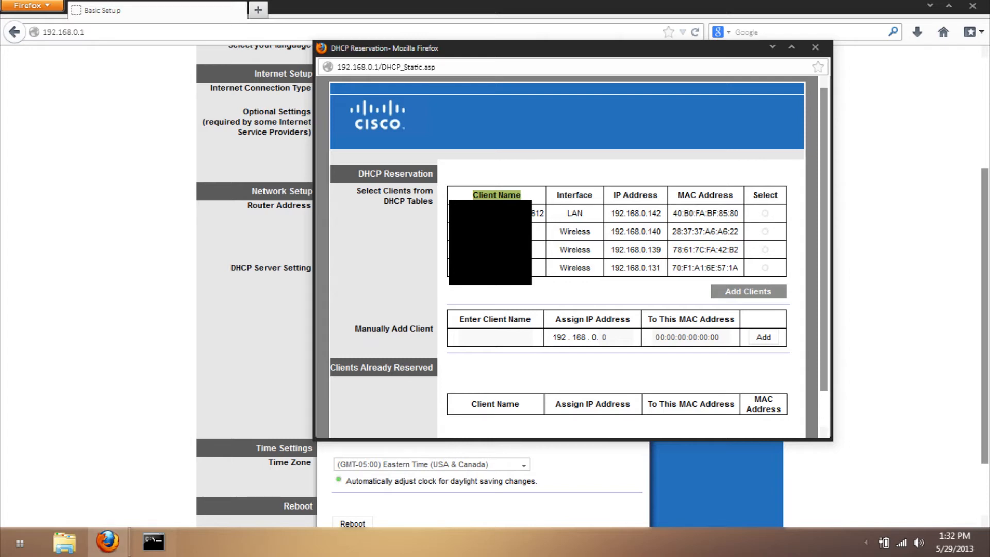
{"action": "left_click", "coordinate": [154, 542]}
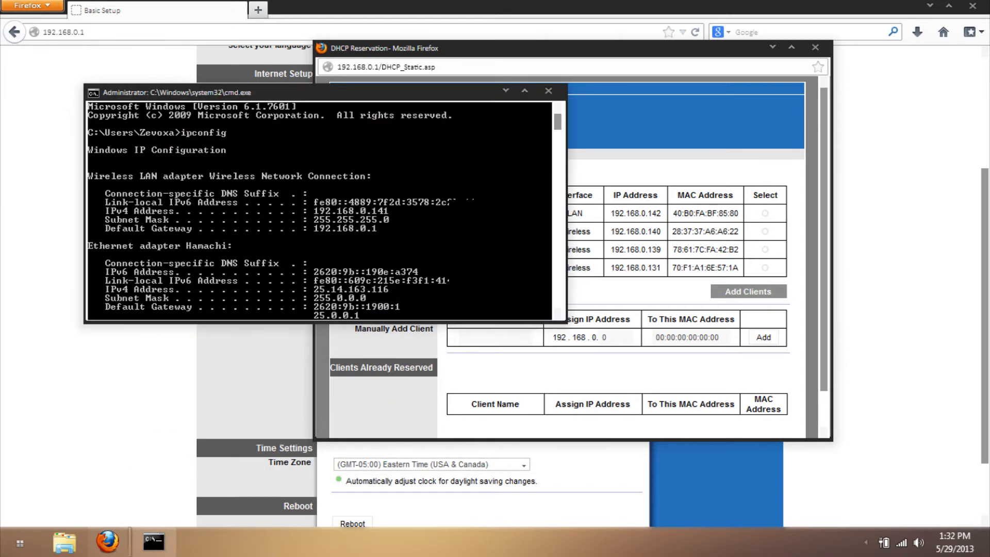
{"action": "key", "text": "alt+Tab"}
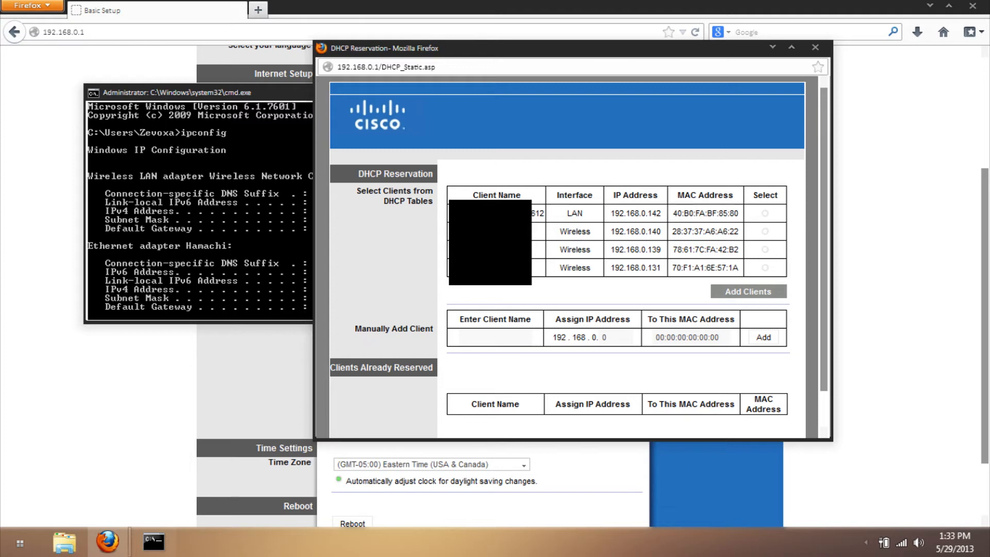
- Close the DHCP Reservation window, the command prompt and the browser
{"action": "key", "text": "alt+F4"}
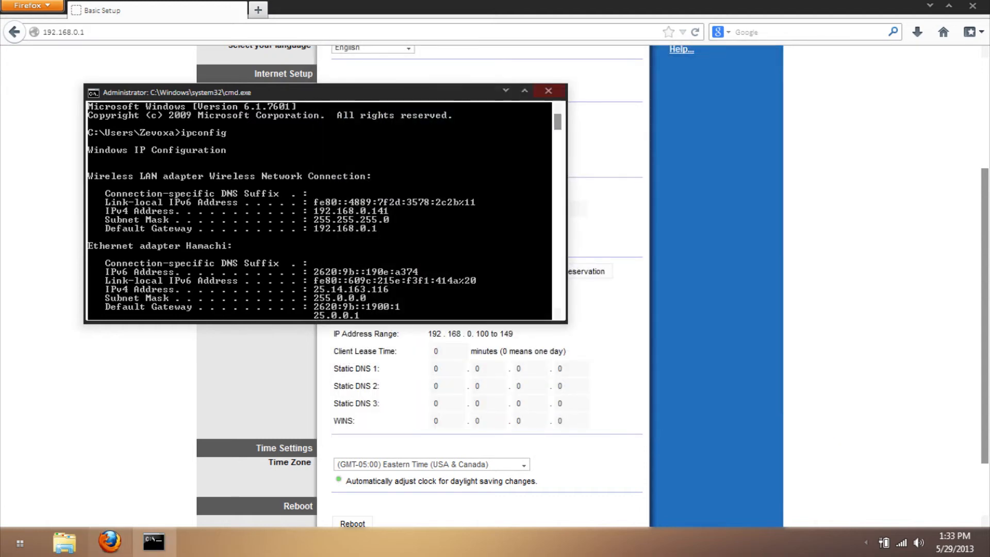
{"action": "key", "text": "alt+F4"}
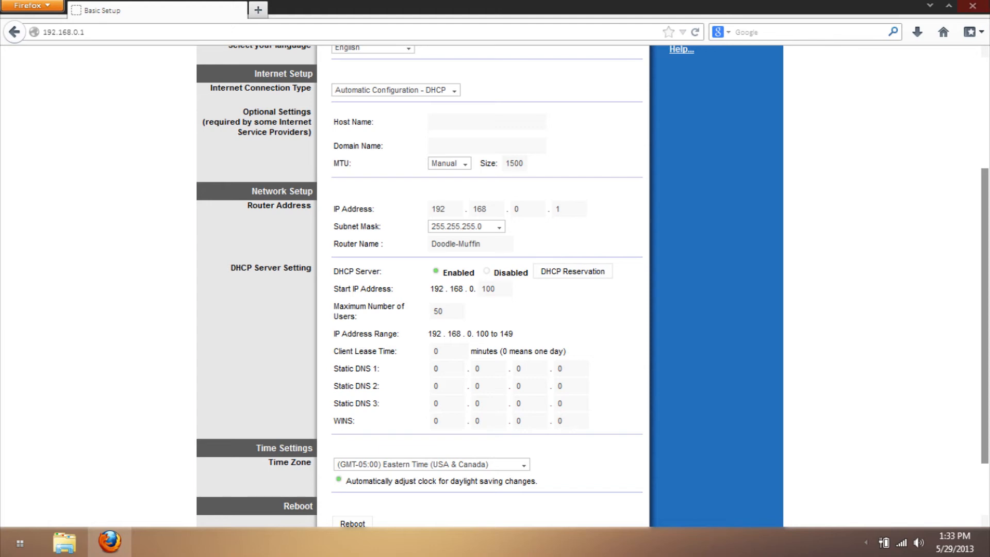
{"action": "left_click", "coordinate": [972, 5]}
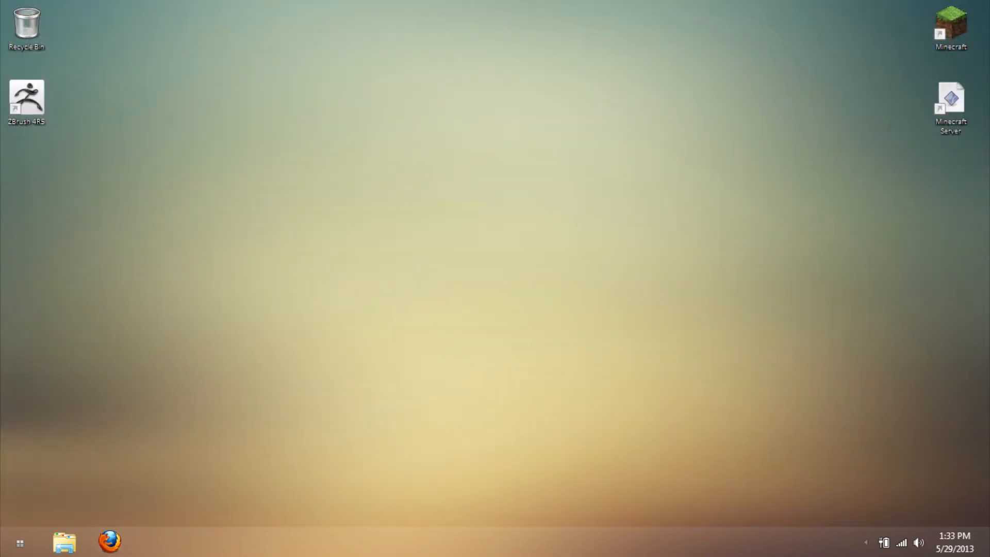
- Find and open the Network and Sharing Center, and go to its adapter settings
{"action": "key", "text": "super"}
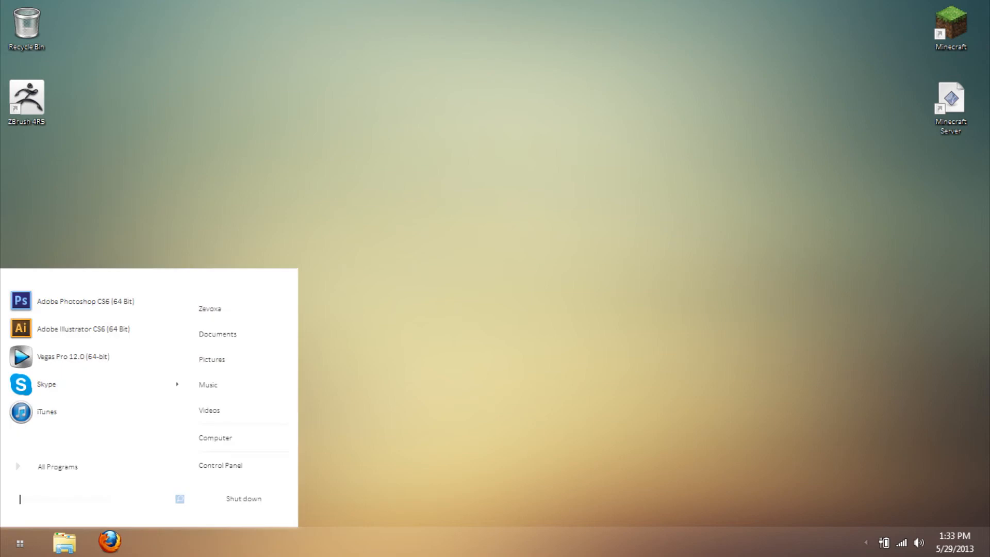
{"action": "type", "text": "network"}
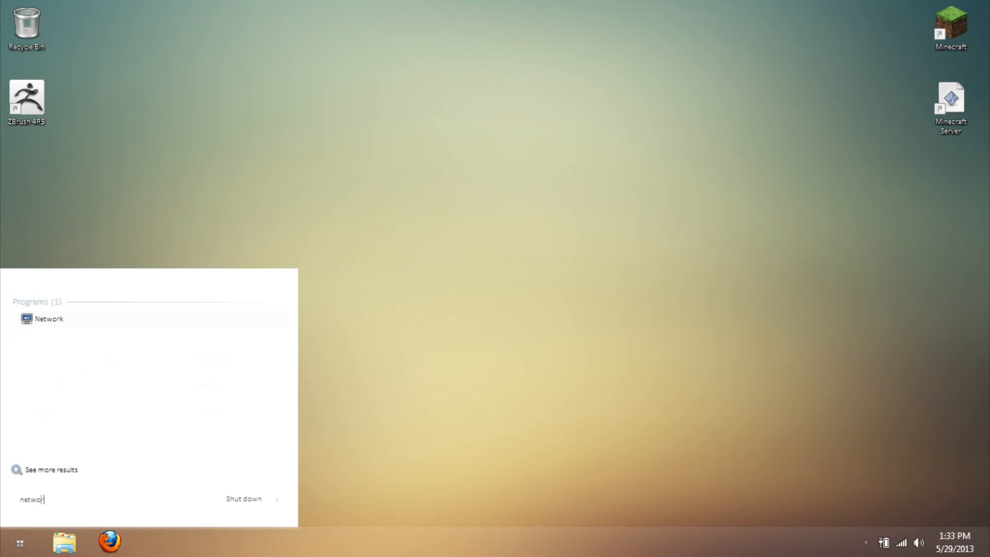
{"action": "type", "text": " and"}
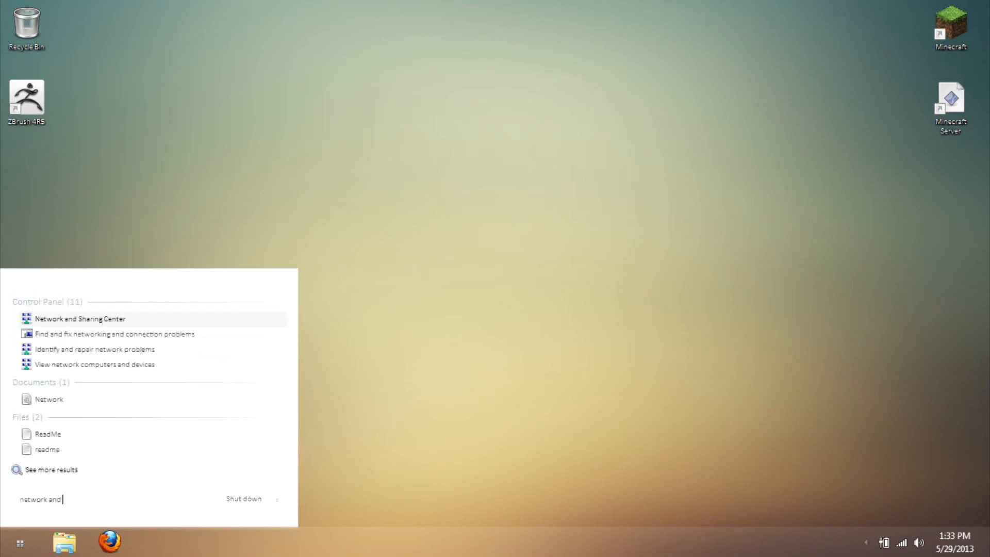
{"action": "key", "text": "Return"}
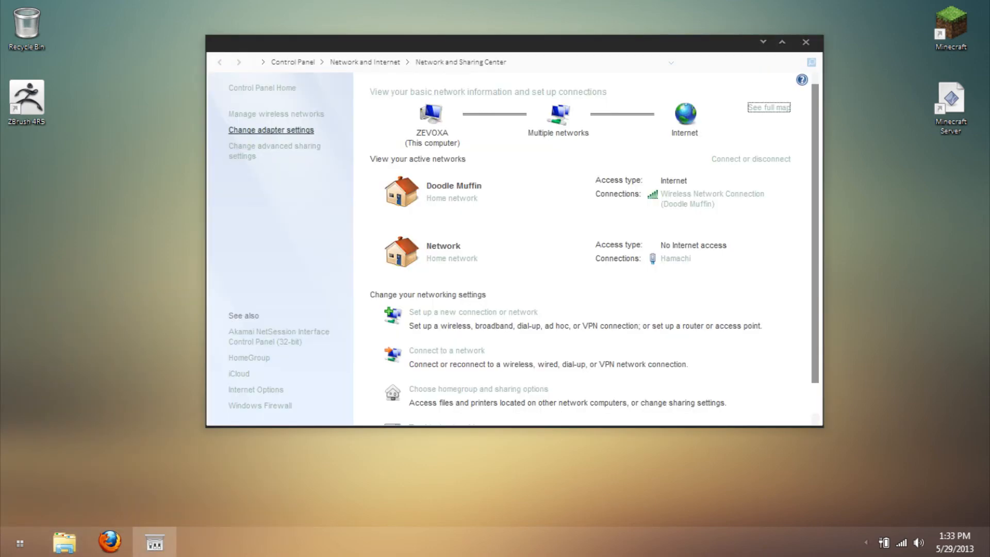
{"action": "left_click", "coordinate": [272, 130]}
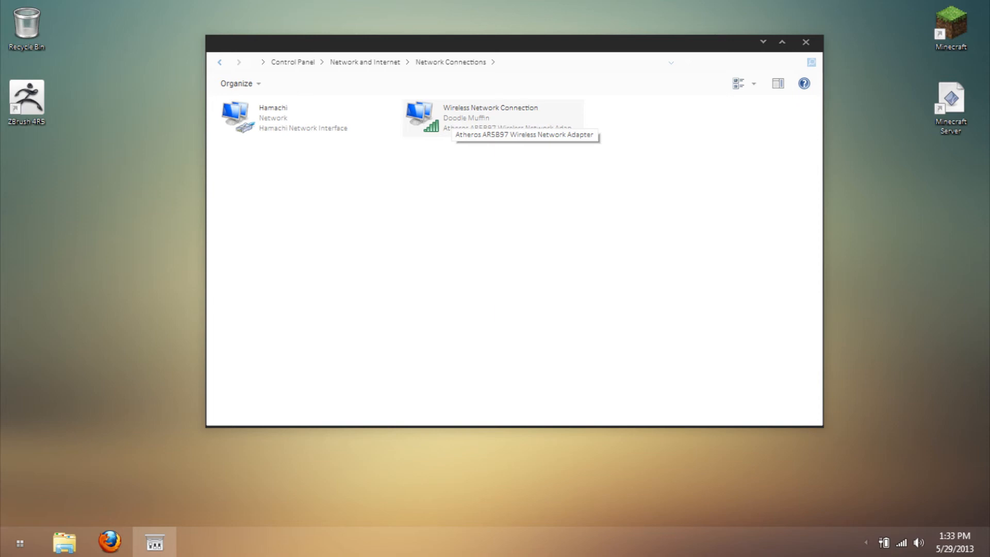
- Open the Internet Protocol Version 4 properties of the Wireless Network Connection and move the dialog clear of the desktop's lower edge
{"action": "right_click", "coordinate": [452, 115]}
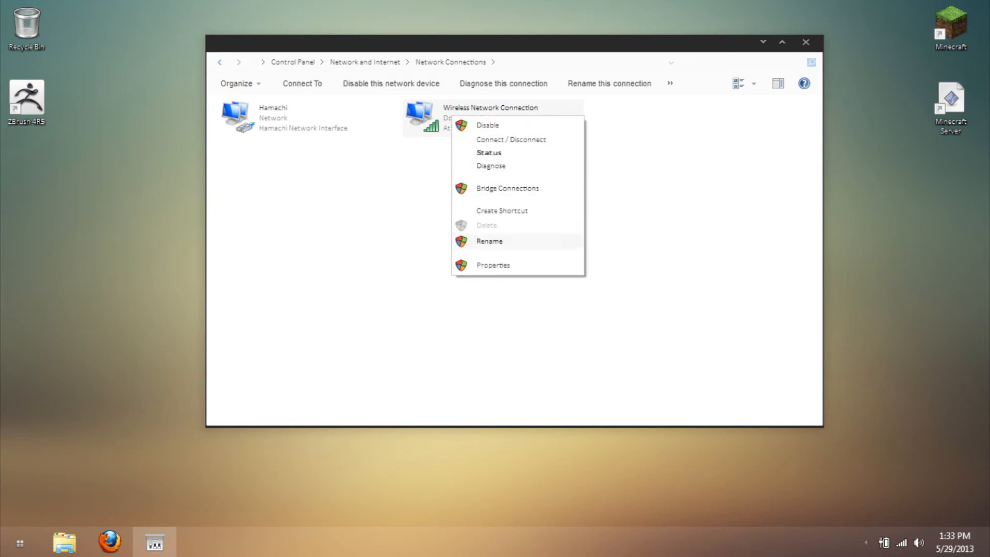
{"action": "left_click", "coordinate": [493, 265]}
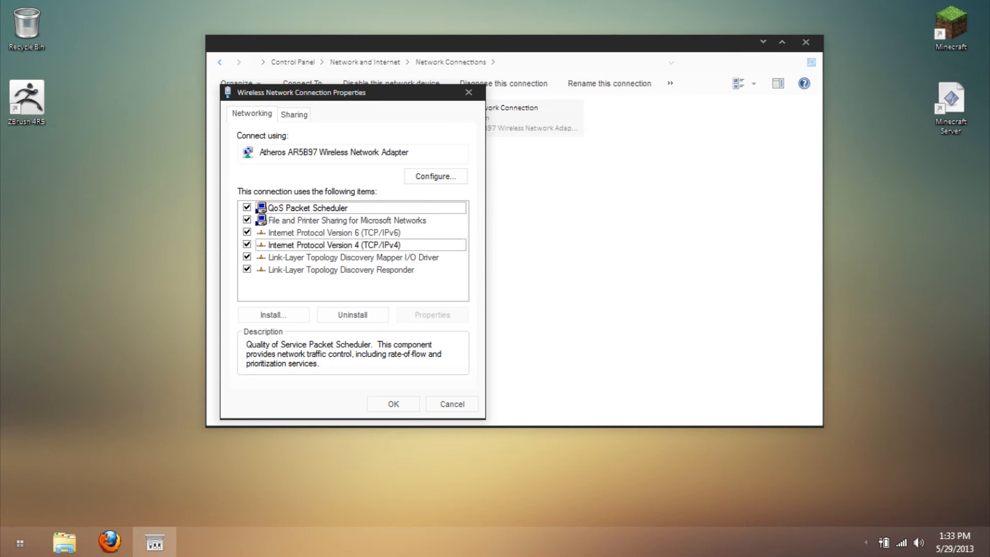
{"action": "left_click", "coordinate": [334, 244]}
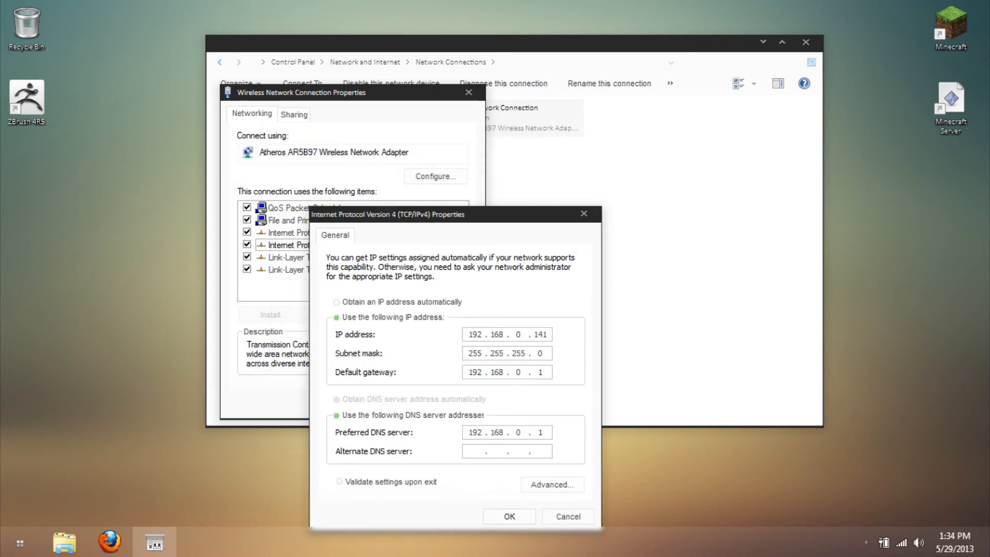
{"action": "left_click_drag", "start_coordinate": [456, 214], "coordinate": [422, 390]}
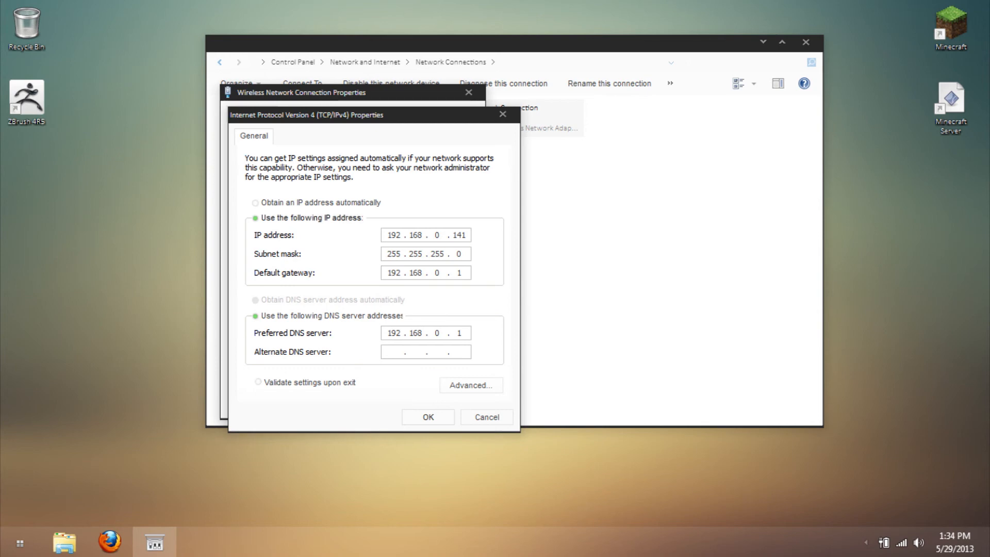
- Run ipconfig in a new command prompt beside the IPv4 dialog and compare the wireless adapter's addresses with the entered settings
{"action": "key", "text": "super"}
{"action": "type", "text": "cmd"}
{"action": "key", "text": "Return"}
{"action": "type", "text": "ipconfig"}
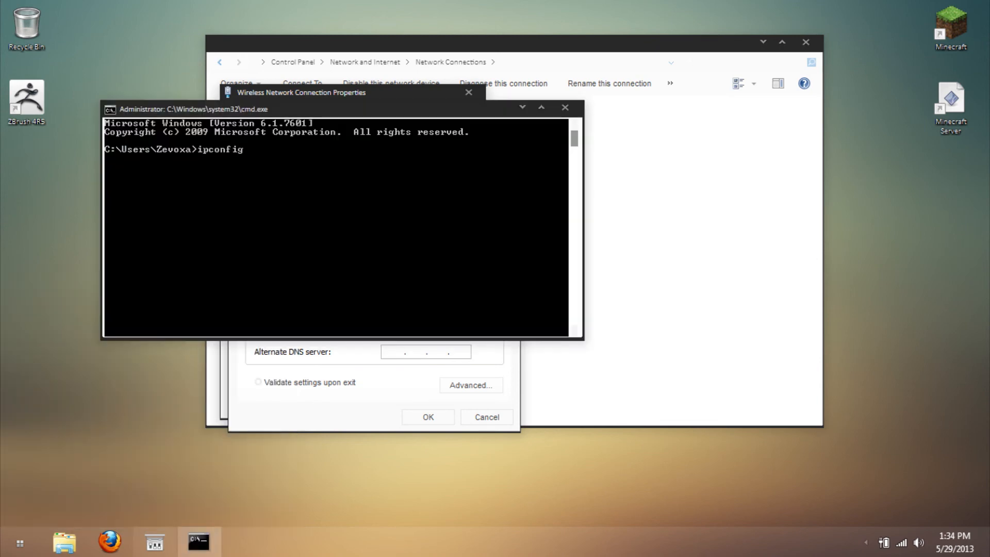
{"action": "key", "text": "Return"}
{"action": "left_click_drag", "start_coordinate": [360, 109], "coordinate": [797, 113]}
{"action": "scroll", "coordinate": [763, 231], "scroll_direction": "up", "scroll_amount": 5}
{"action": "scroll", "coordinate": [763, 231], "scroll_direction": "up", "scroll_amount": 3}
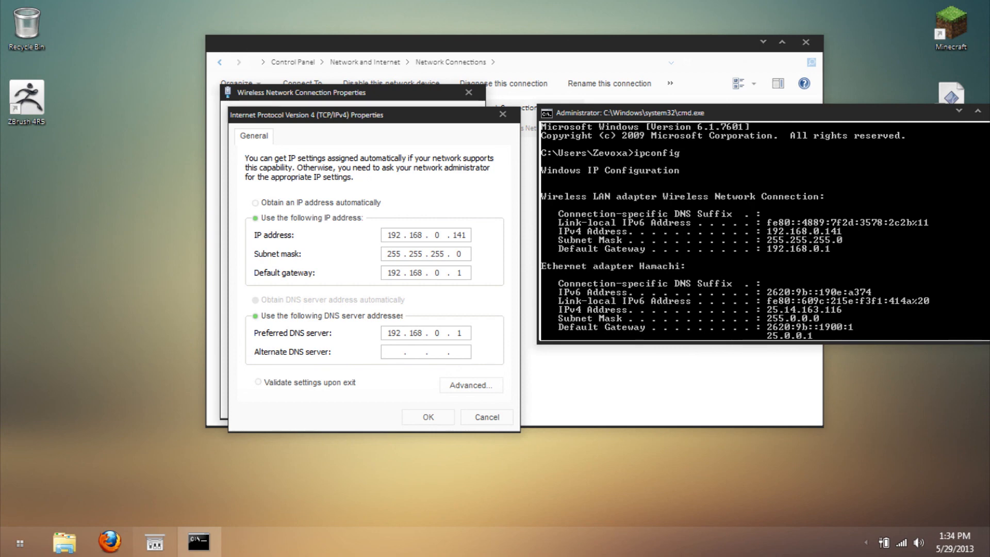
- Save the IPv4 settings despite the multiple-gateways warning and close the Wireless Network Connection properties
{"action": "left_click", "coordinate": [428, 416]}
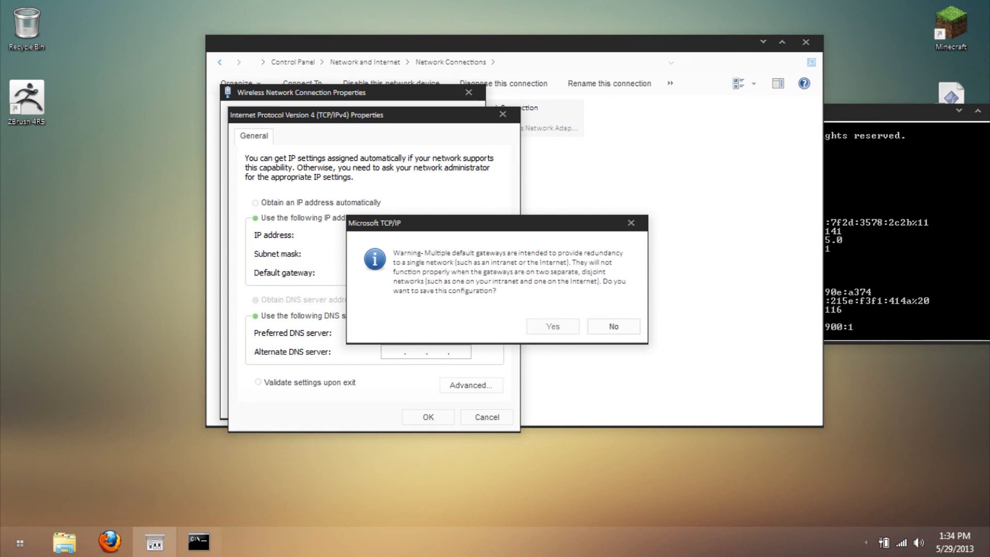
{"action": "key", "text": "Return"}
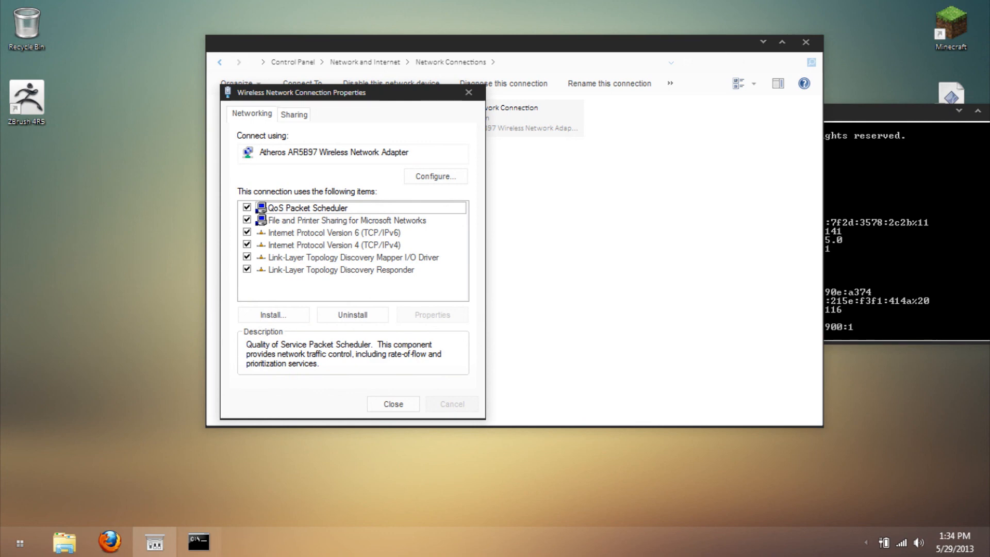
{"action": "key", "text": "Return"}
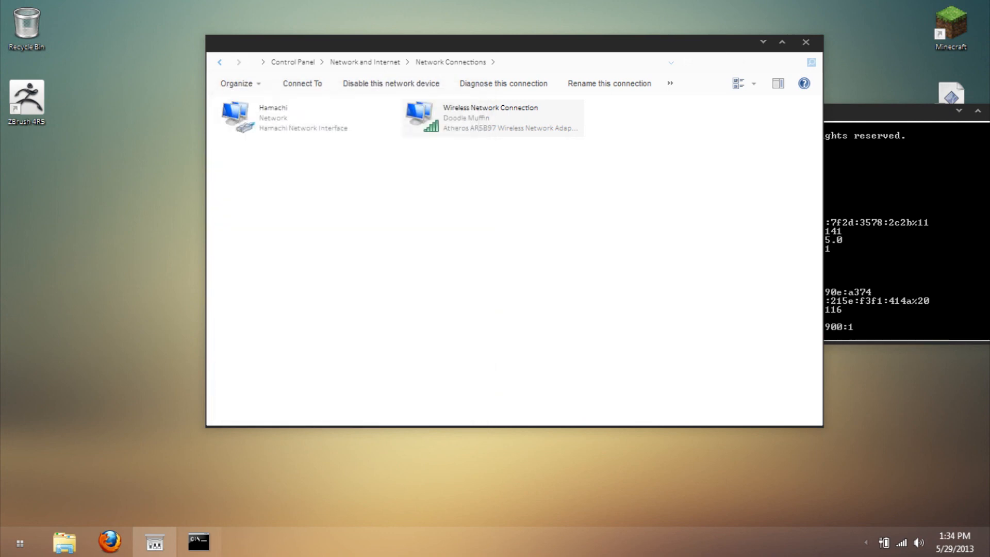
- Close the Network Connections window and the command prompt
{"action": "key", "text": "alt+F4"}
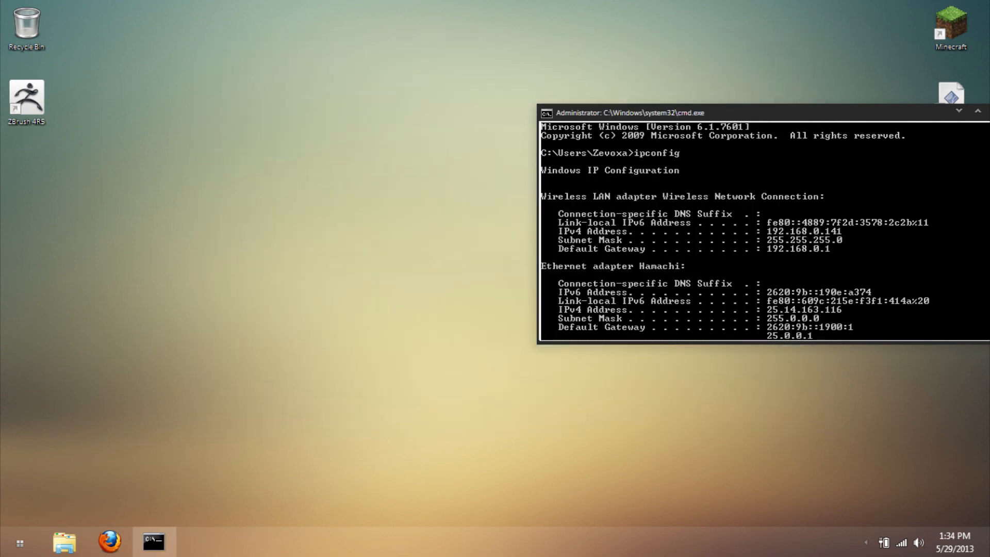
{"action": "left_click_drag", "start_coordinate": [763, 113], "coordinate": [473, 126]}
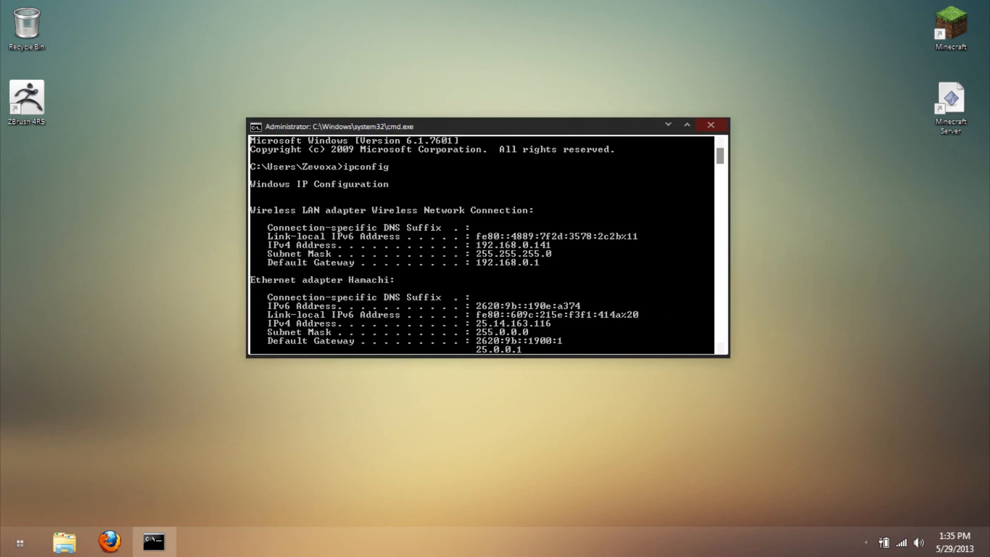
{"action": "key", "text": "alt+F4"}
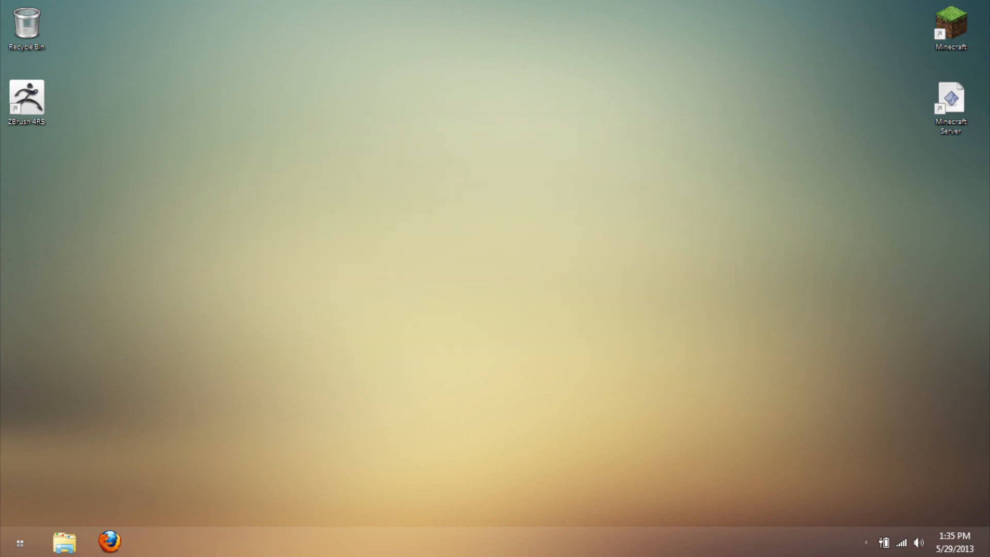